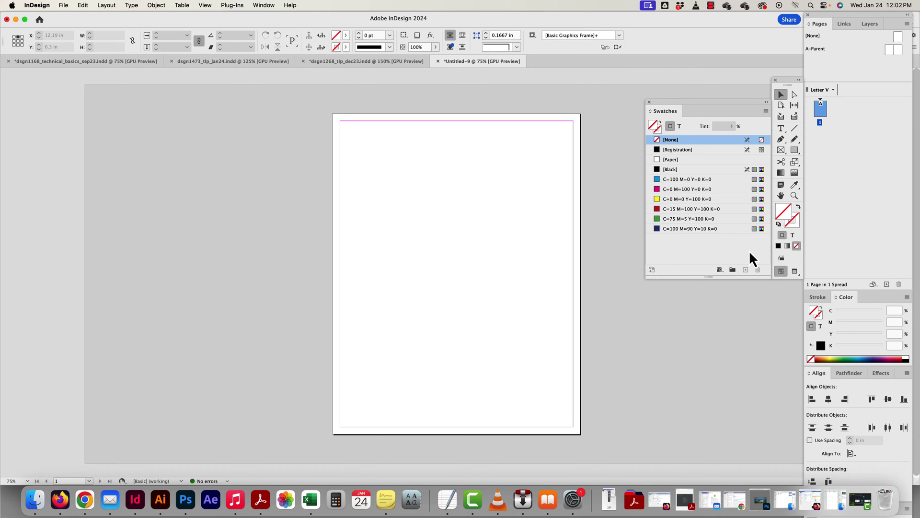
- Zoom the InDesign document view to 100% to show the blank page
{"action": "key", "text": "super+equal"}
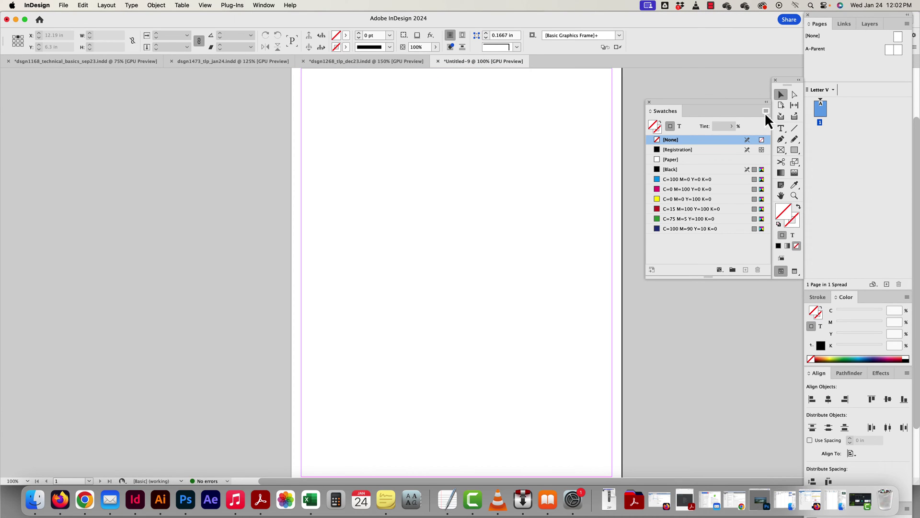
- Open InDesign's New Color Swatch dialog from the Swatches panel menu, leaving Color Mode on CMYK
{"action": "left_click", "coordinate": [766, 113]}
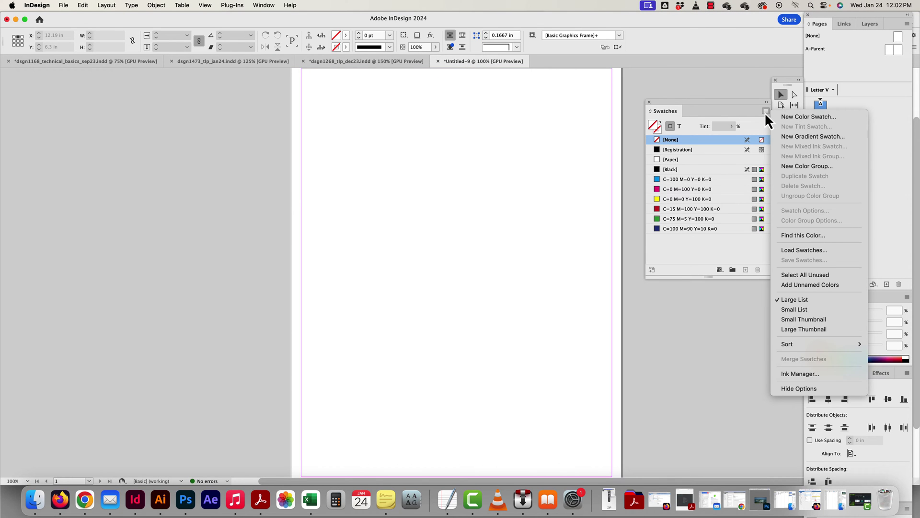
{"action": "left_click", "coordinate": [799, 118]}
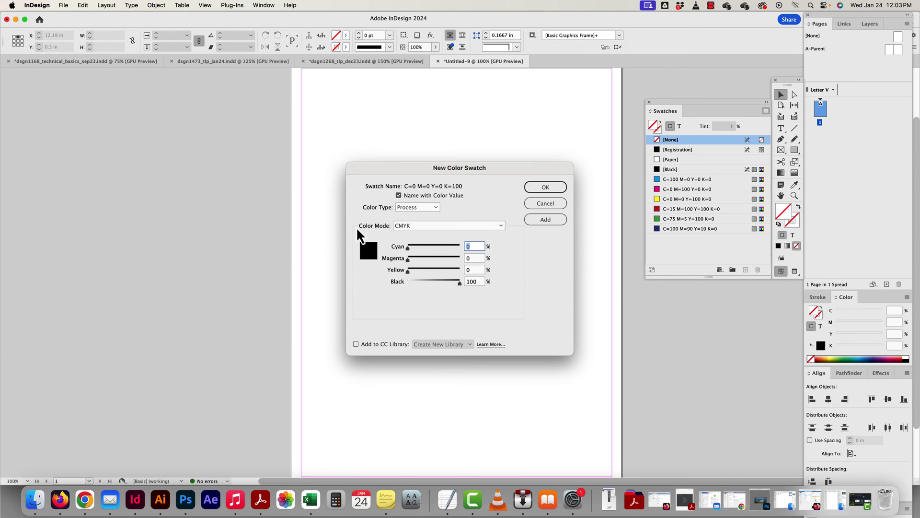
{"action": "left_click", "coordinate": [464, 226]}
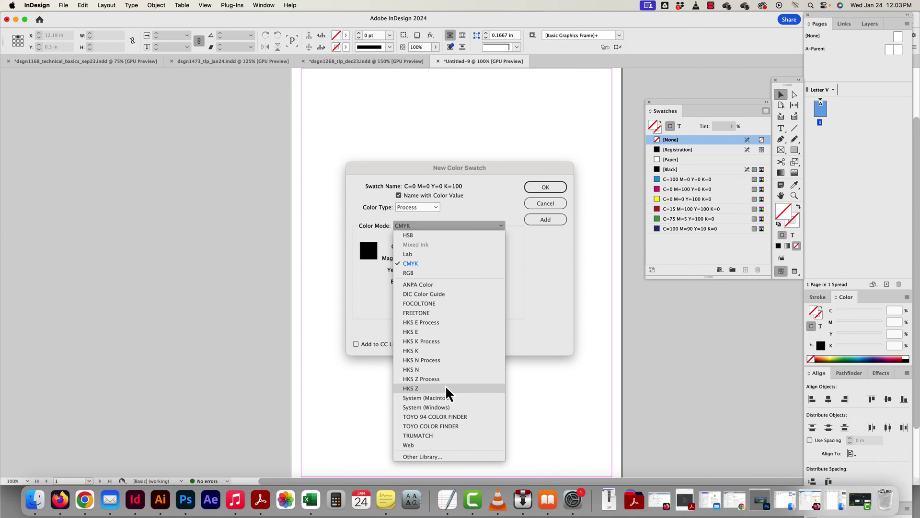
{"action": "left_click", "coordinate": [523, 297]}
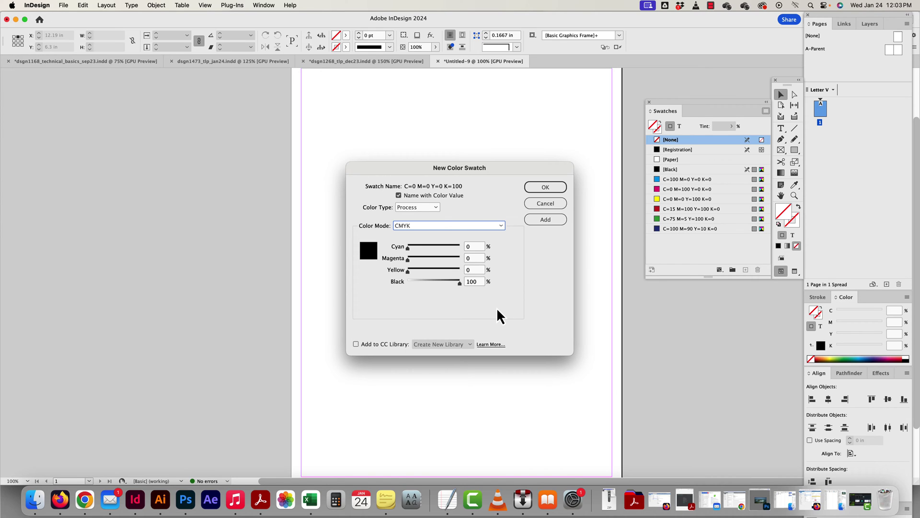
{"action": "left_click", "coordinate": [499, 226]}
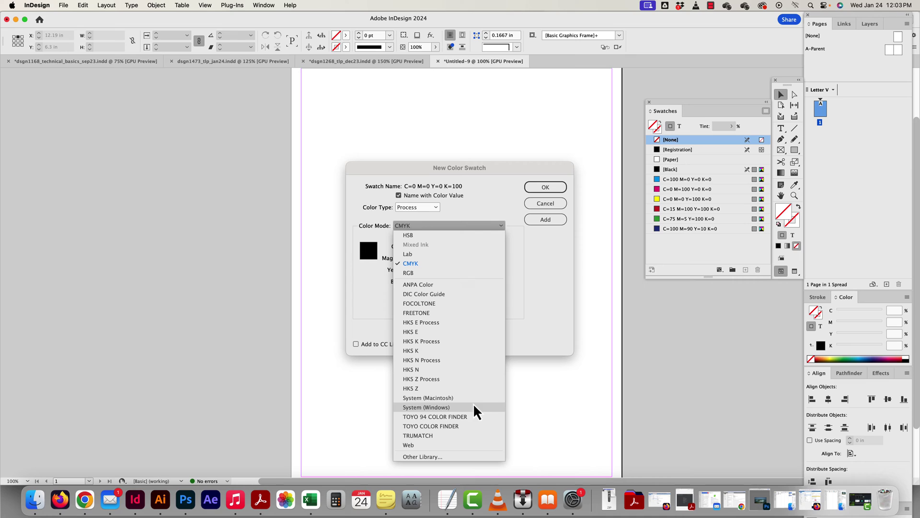
{"action": "left_click", "coordinate": [548, 272]}
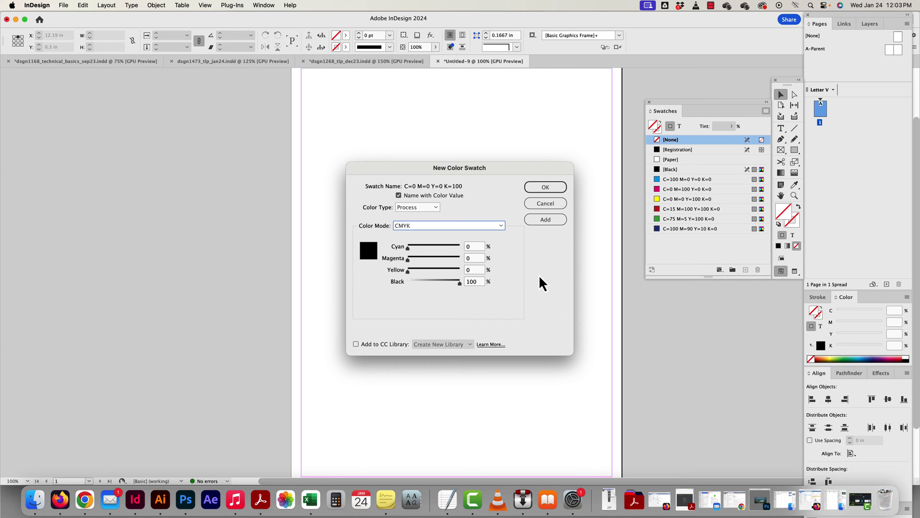
- Enter Cyan 100, Magenta 35, Black 0 and set the swatch's Color Type to Spot
{"action": "left_click", "coordinate": [473, 247]}
{"action": "type", "text": "100"}
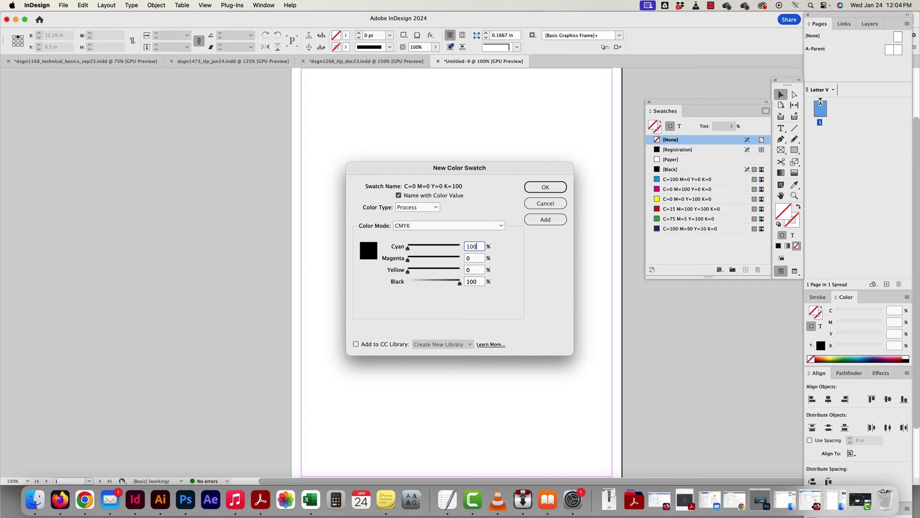
{"action": "left_click", "coordinate": [413, 225]}
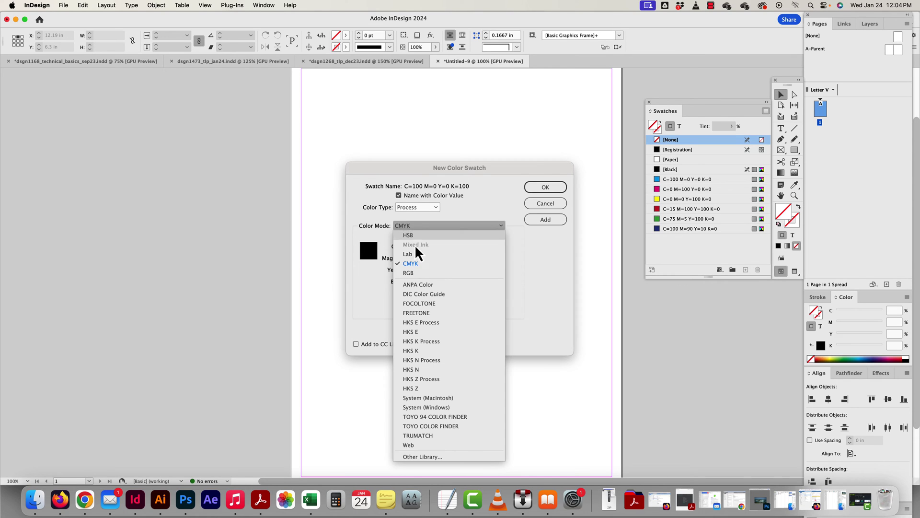
{"action": "key", "text": "Escape"}
{"action": "left_click", "coordinate": [469, 258]}
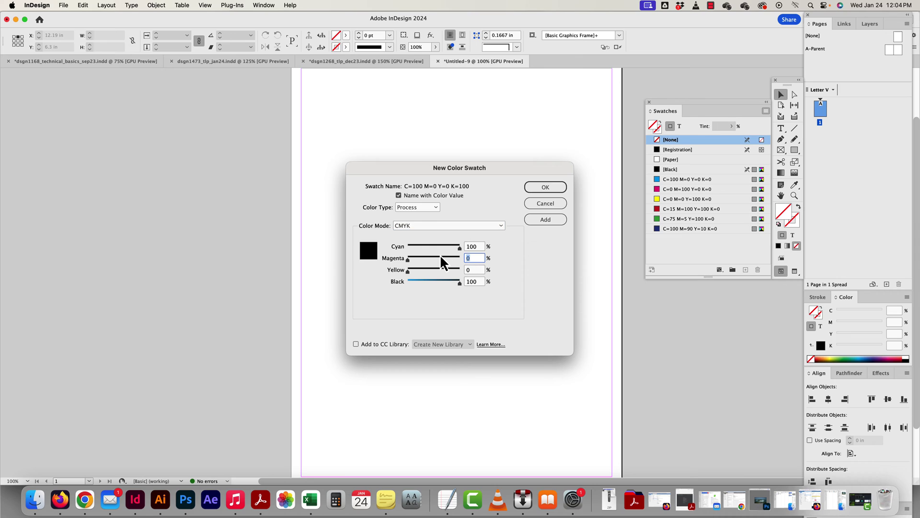
{"action": "type", "text": "35"}
{"action": "left_click", "coordinate": [479, 283]}
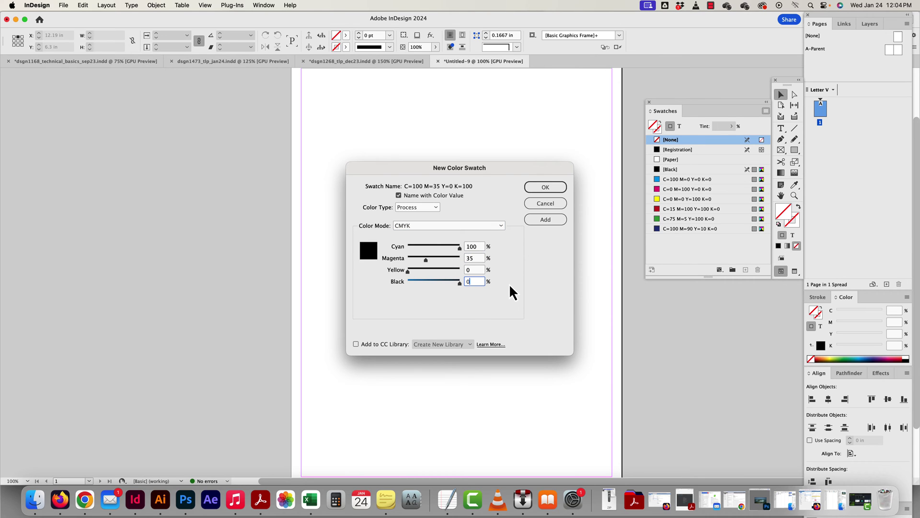
{"action": "left_click", "coordinate": [435, 209]}
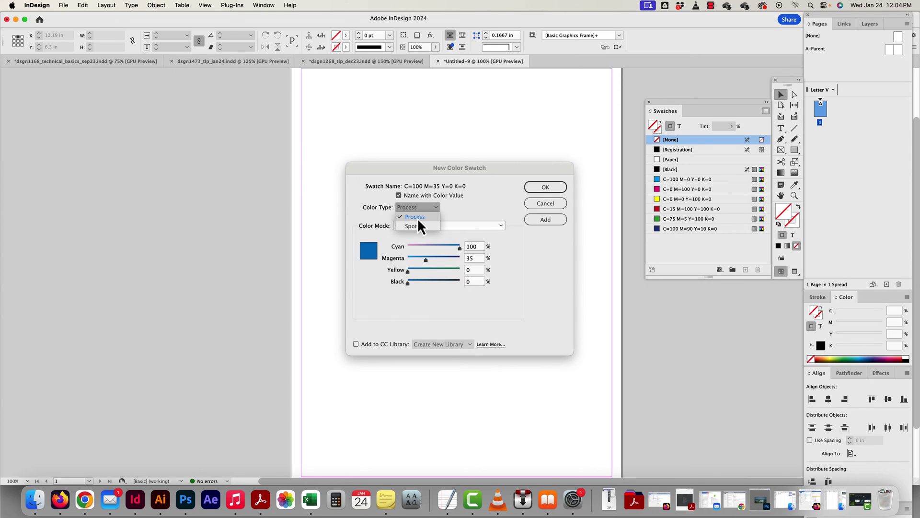
{"action": "left_click", "coordinate": [422, 227]}
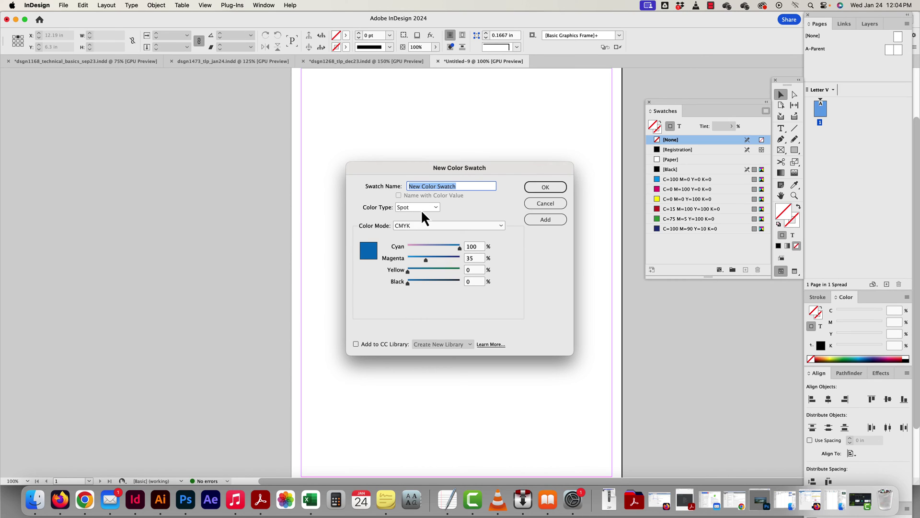
- Name the swatch 'P 300 U', add it, and confirm the dialog with OK
{"action": "double_click", "coordinate": [466, 186]}
{"action": "type", "text": "P 300 U"}
{"action": "left_click", "coordinate": [529, 219]}
{"action": "left_click", "coordinate": [537, 187]}
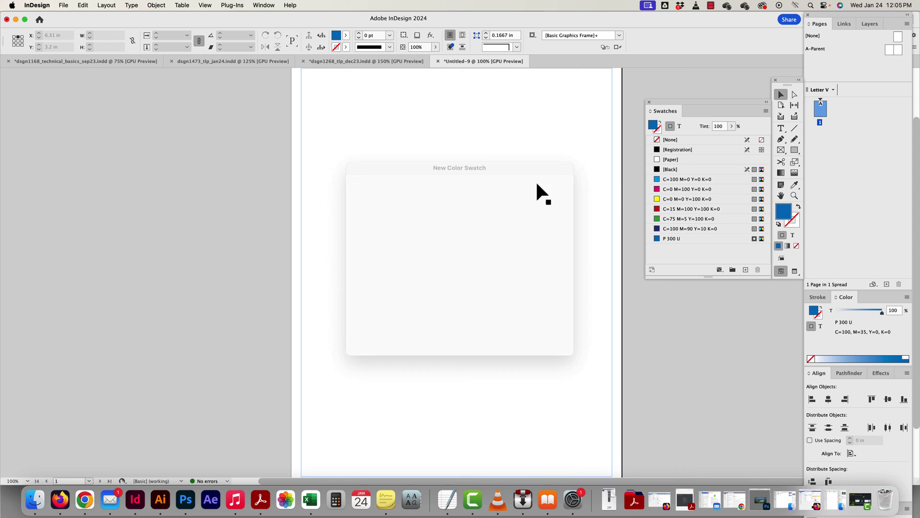
- Draw a 2.5 in square frame and fill it with the P 300 U swatch
{"action": "left_click", "coordinate": [781, 150]}
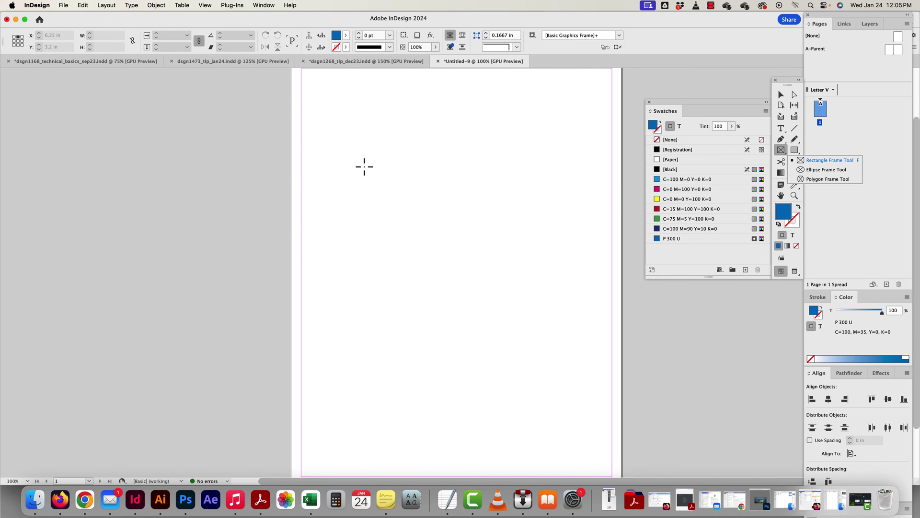
{"action": "left_click_drag", "start_coordinate": [401, 152], "coordinate": [495, 308]}
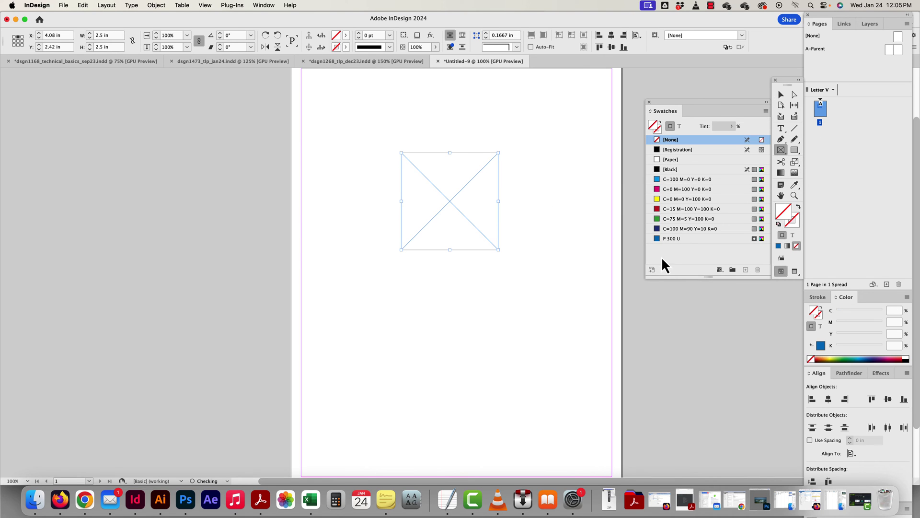
{"action": "left_click", "coordinate": [673, 239]}
{"action": "left_click", "coordinate": [781, 95]}
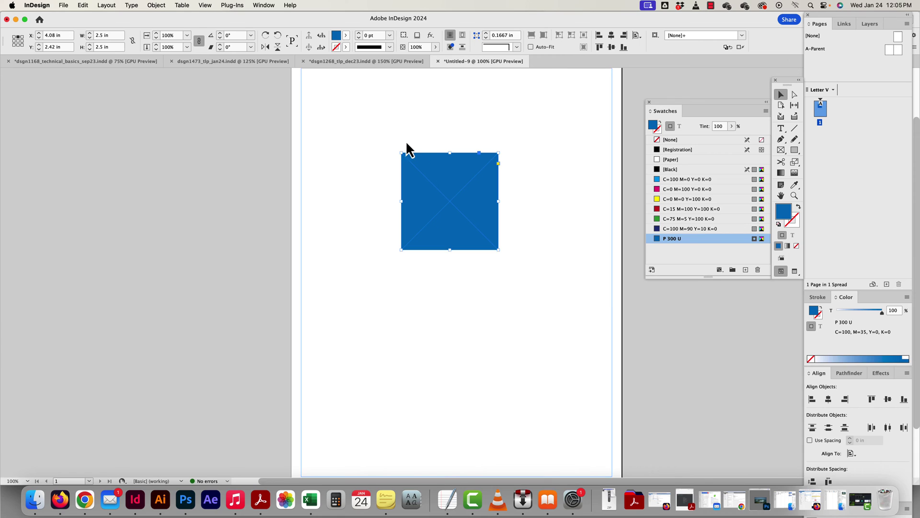
{"action": "left_click", "coordinate": [336, 94]}
{"action": "left_click_drag", "start_coordinate": [214, 151], "coordinate": [320, 136]}
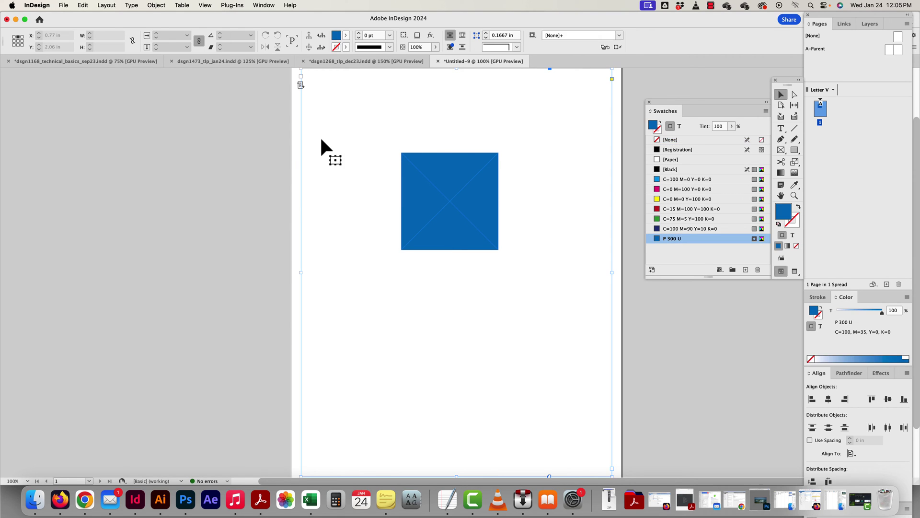
{"action": "left_click", "coordinate": [446, 181]}
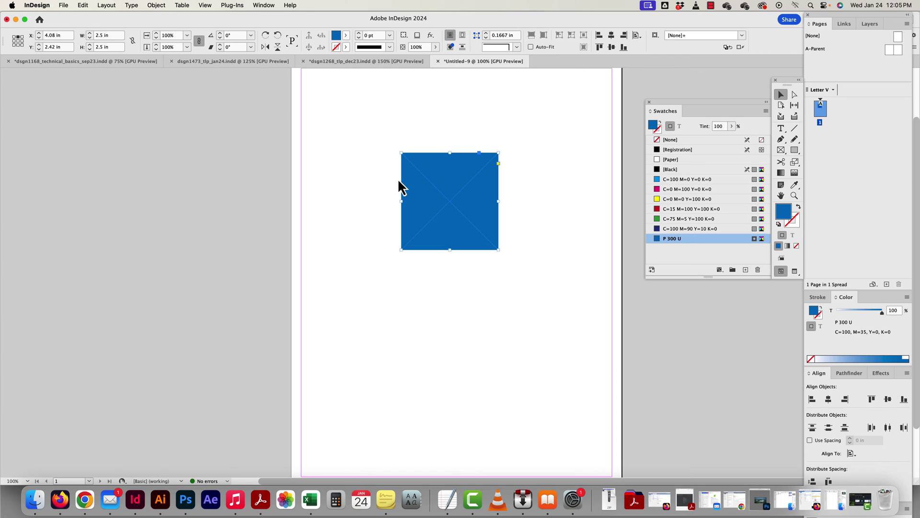
- Open InDesign's Separations Preview beside the page with View set to Separations
{"action": "left_click", "coordinate": [263, 5]}
{"action": "mouse_move", "coordinate": [282, 184]}
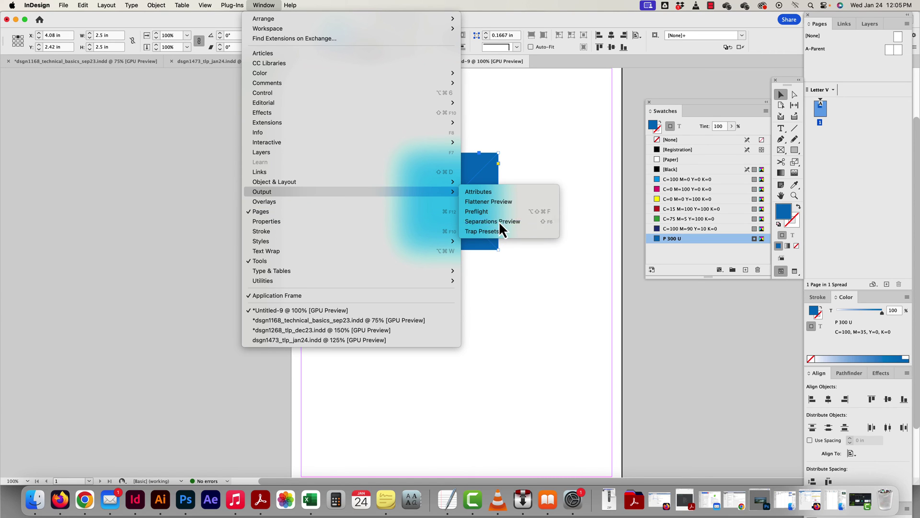
{"action": "left_click", "coordinate": [499, 221]}
{"action": "left_click_drag", "start_coordinate": [314, 180], "coordinate": [207, 149]}
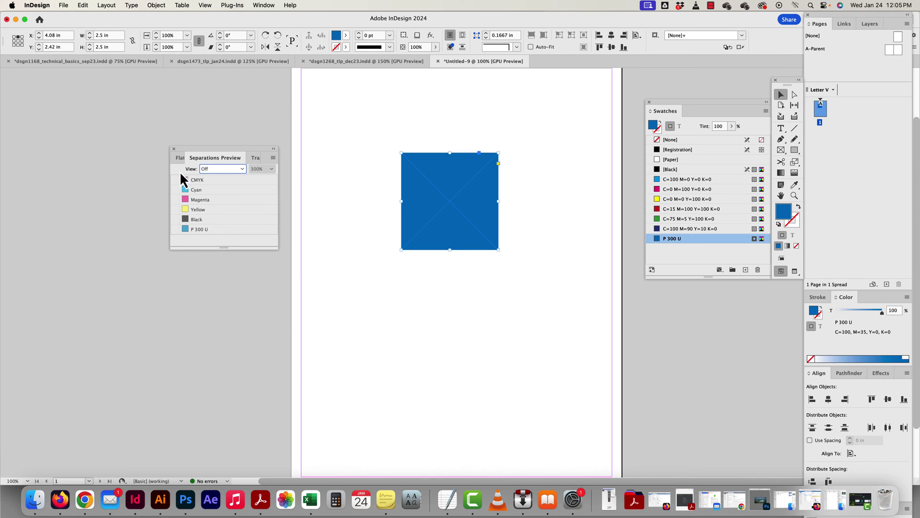
{"action": "left_click", "coordinate": [222, 169]}
{"action": "left_click", "coordinate": [228, 190]}
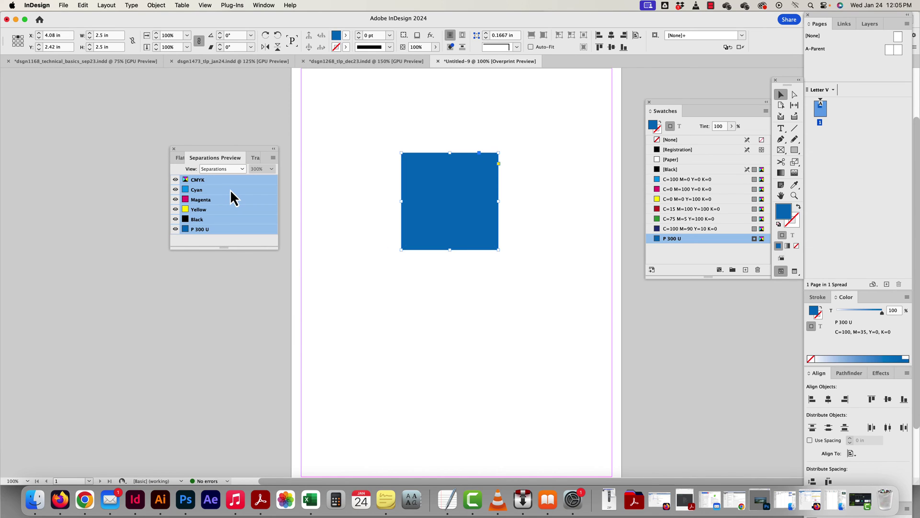
{"action": "left_click_drag", "start_coordinate": [225, 248], "coordinate": [226, 298]}
- Hide the CMYK plates so only P 300 U shows, close the preview, and switch to Illustrator
{"action": "left_click", "coordinate": [176, 219]}
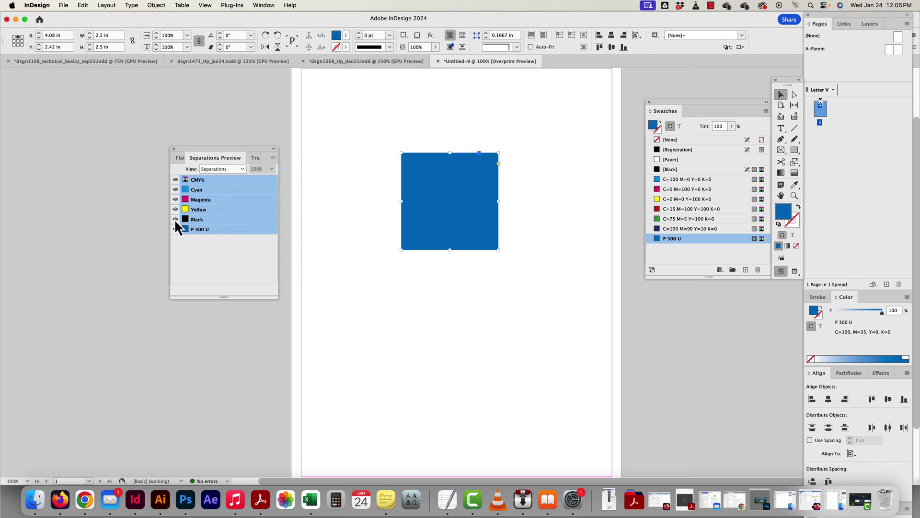
{"action": "left_click_drag", "start_coordinate": [175, 189], "coordinate": [176, 219]}
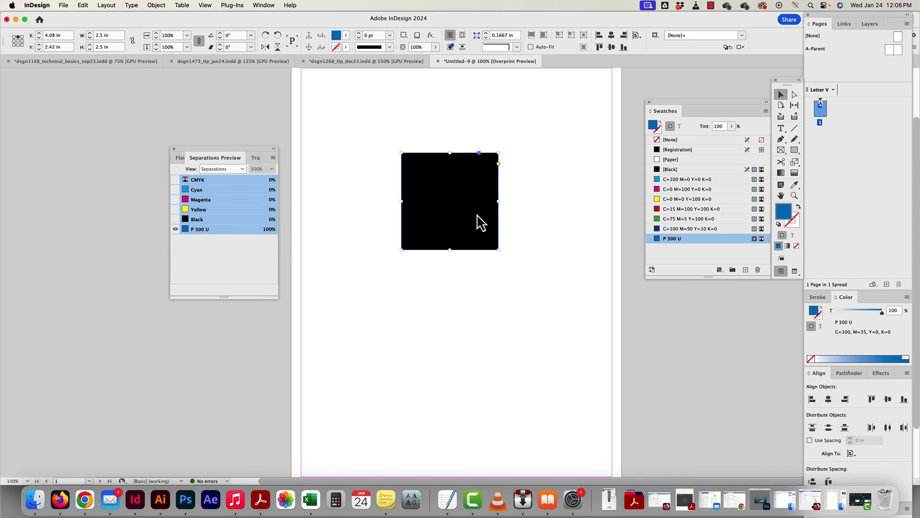
{"action": "left_click", "coordinate": [175, 219]}
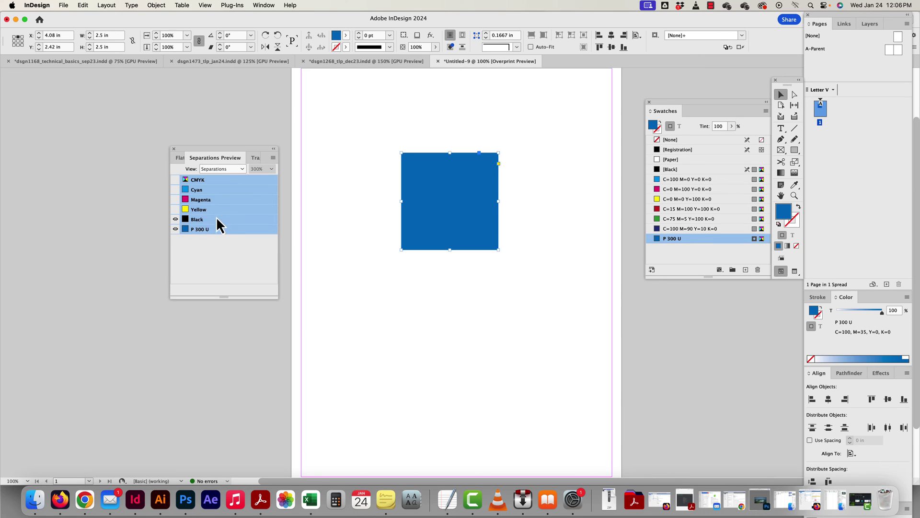
{"action": "left_click", "coordinate": [214, 251]}
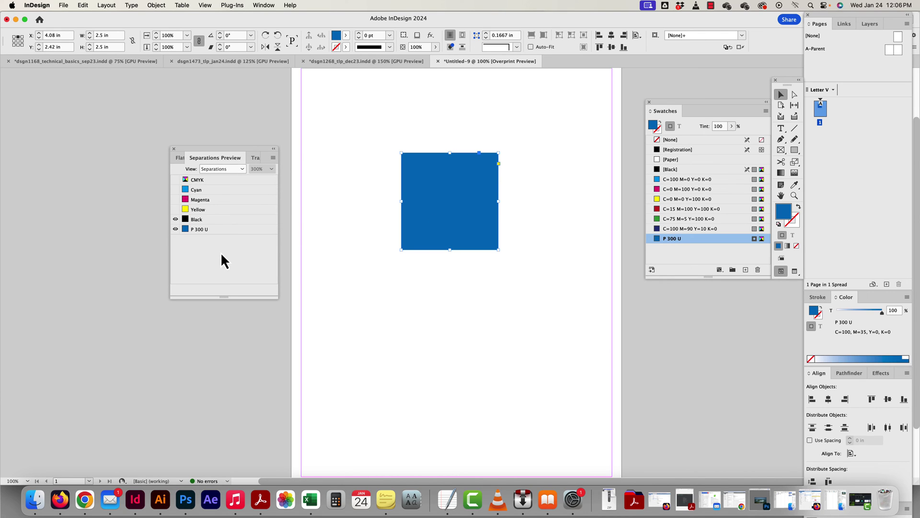
{"action": "left_click", "coordinate": [176, 228], "text": "alt"}
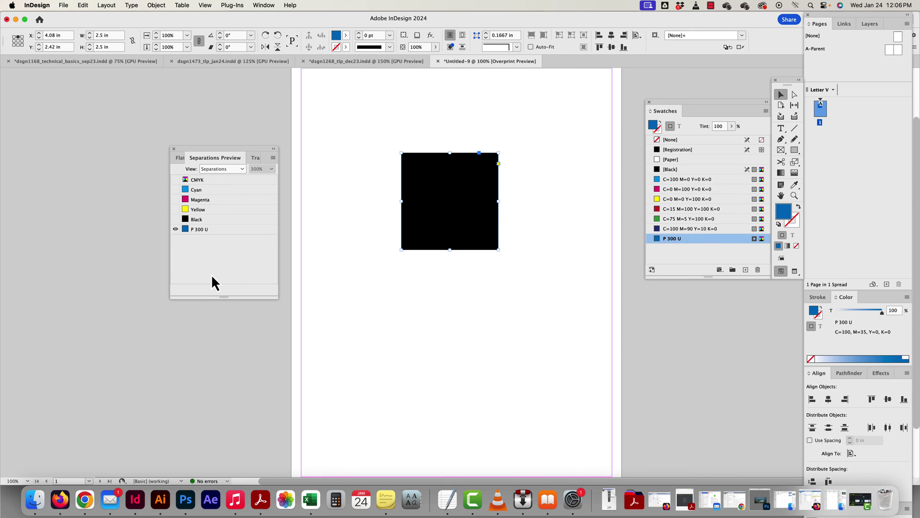
{"action": "left_click", "coordinate": [174, 149]}
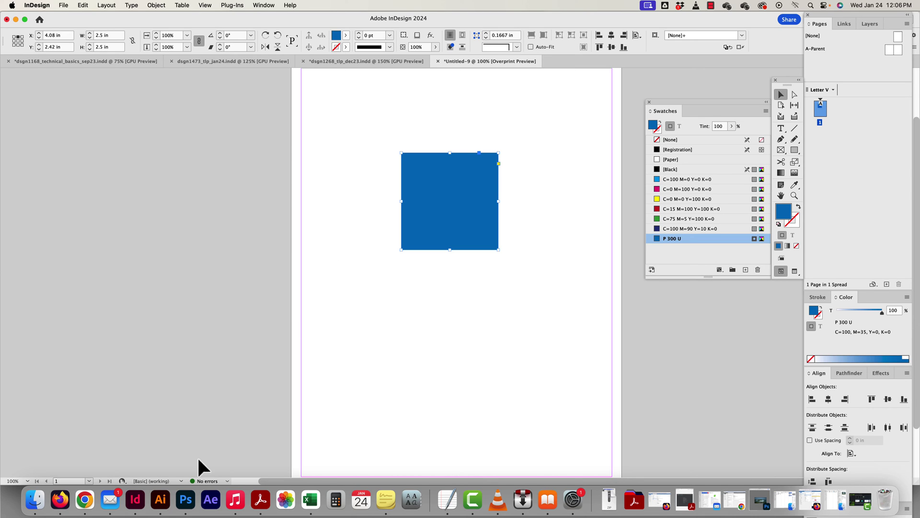
{"action": "left_click", "coordinate": [161, 499]}
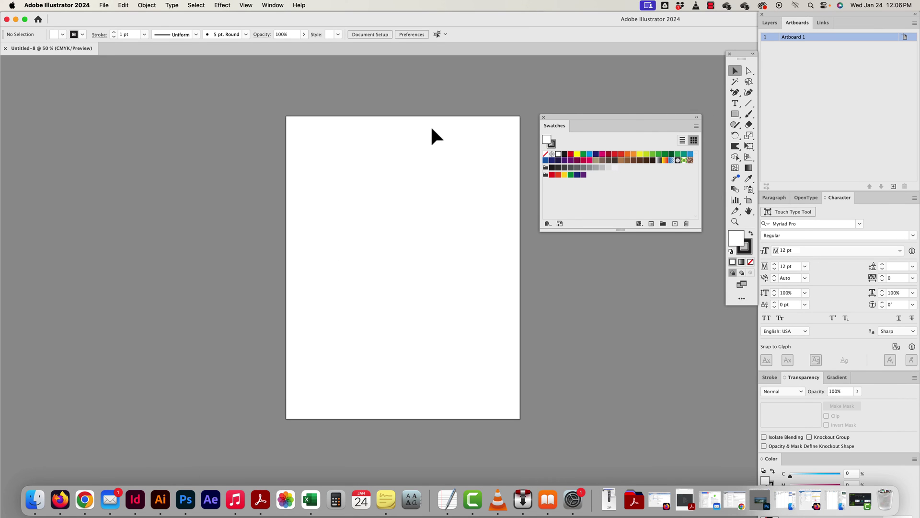
{"action": "left_click", "coordinate": [696, 125]}
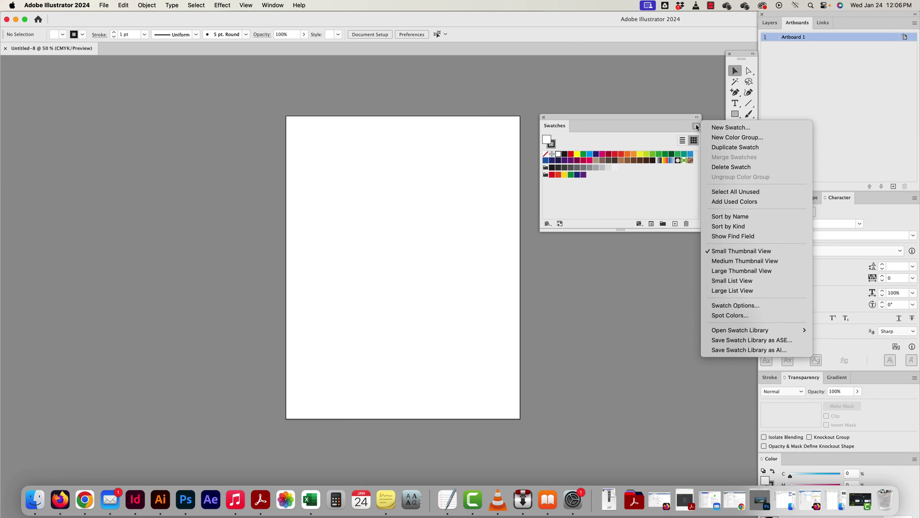
{"action": "left_click", "coordinate": [651, 127]}
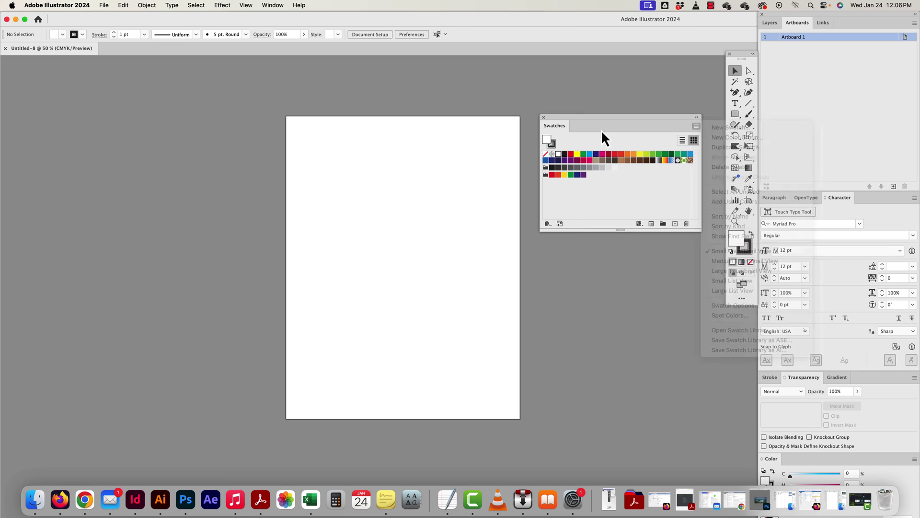
{"action": "left_click", "coordinate": [272, 5]}
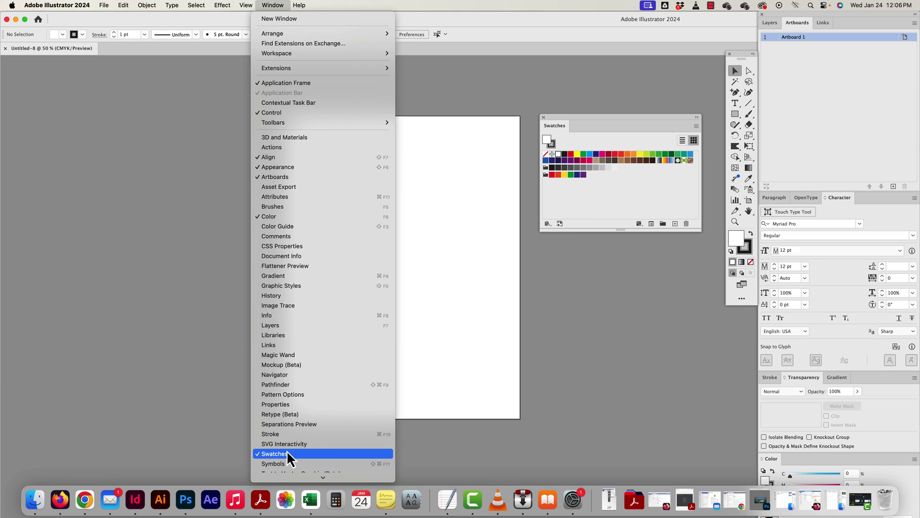
{"action": "left_click", "coordinate": [615, 192]}
{"action": "left_click", "coordinate": [139, 504]}
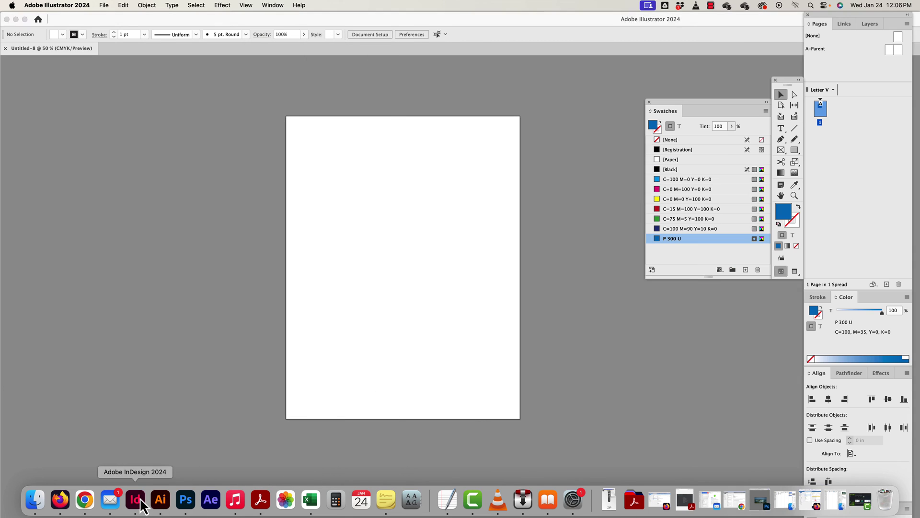
{"action": "left_click", "coordinate": [265, 5]}
{"action": "mouse_move", "coordinate": [272, 77]}
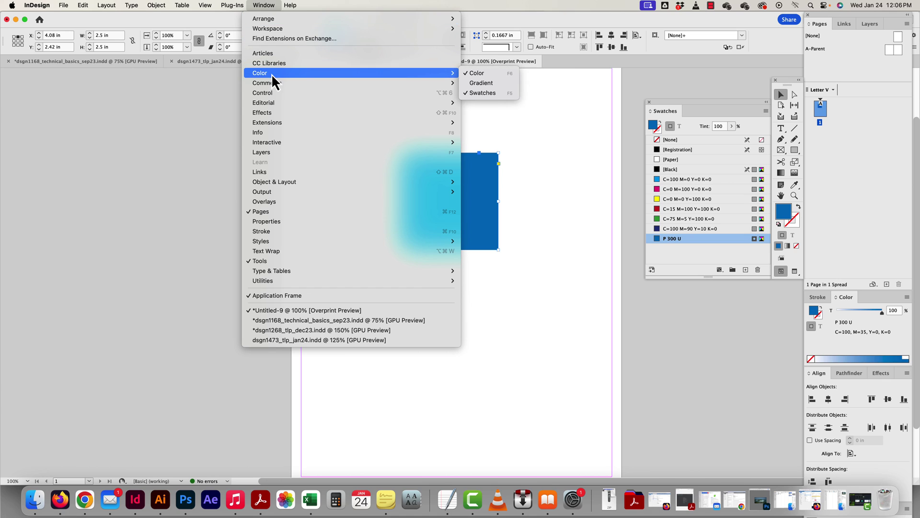
{"action": "left_click", "coordinate": [488, 91]}
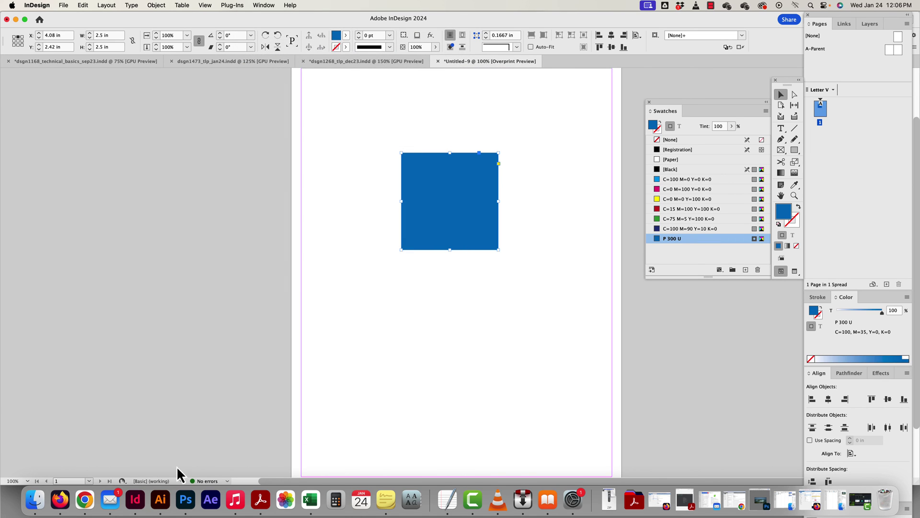
{"action": "left_click", "coordinate": [160, 499]}
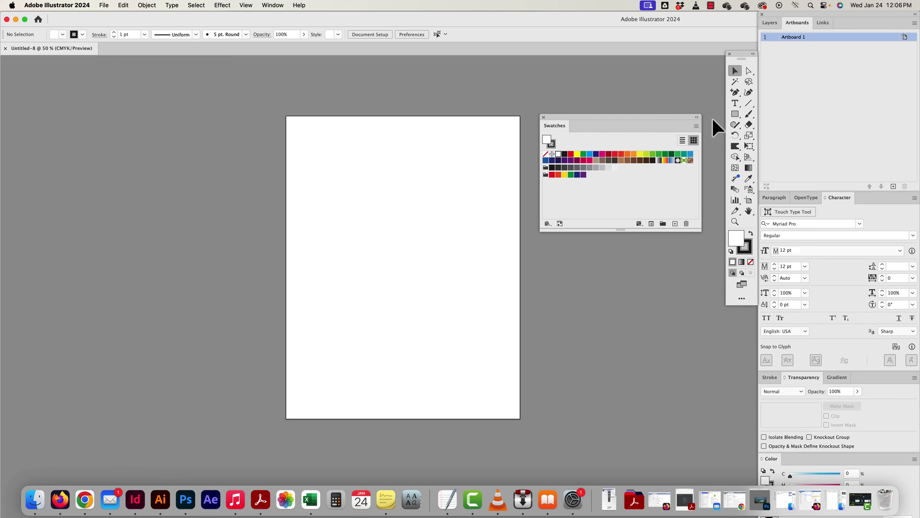
{"action": "left_click", "coordinate": [696, 126]}
{"action": "mouse_move", "coordinate": [727, 331]}
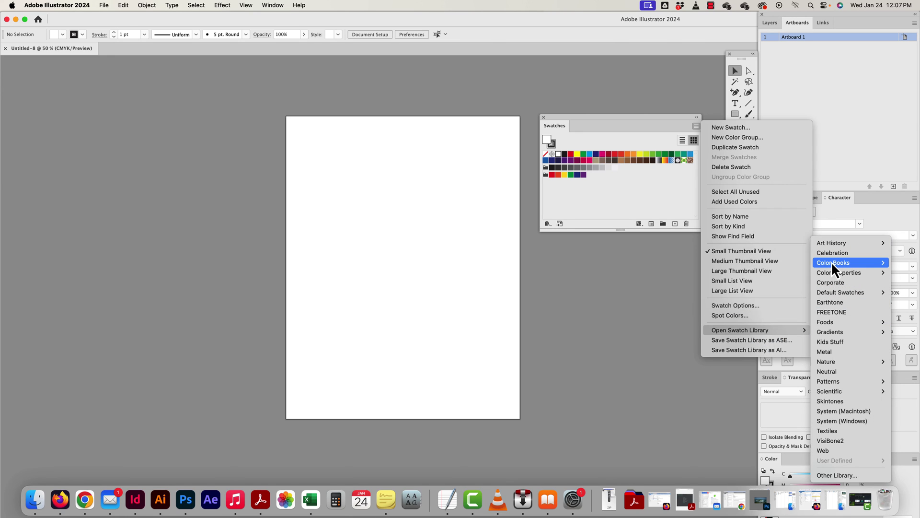
{"action": "mouse_move", "coordinate": [832, 261]}
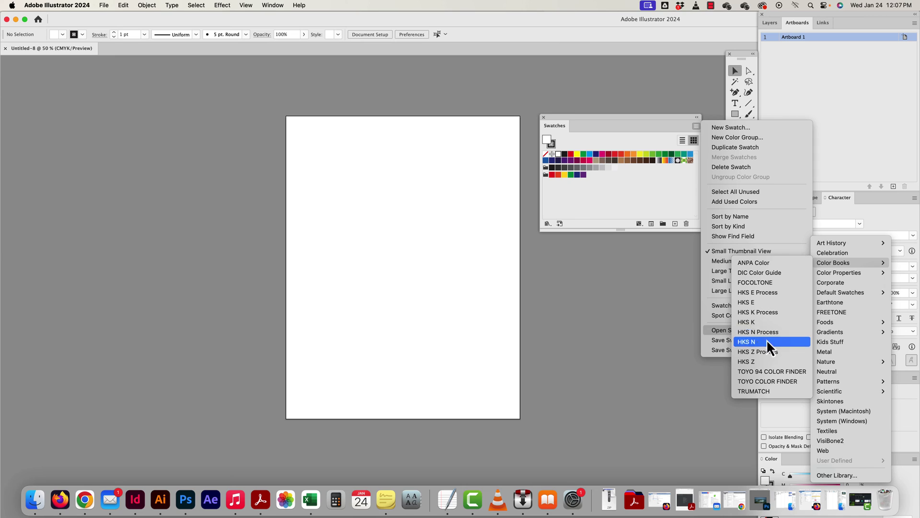
{"action": "left_click", "coordinate": [568, 187]}
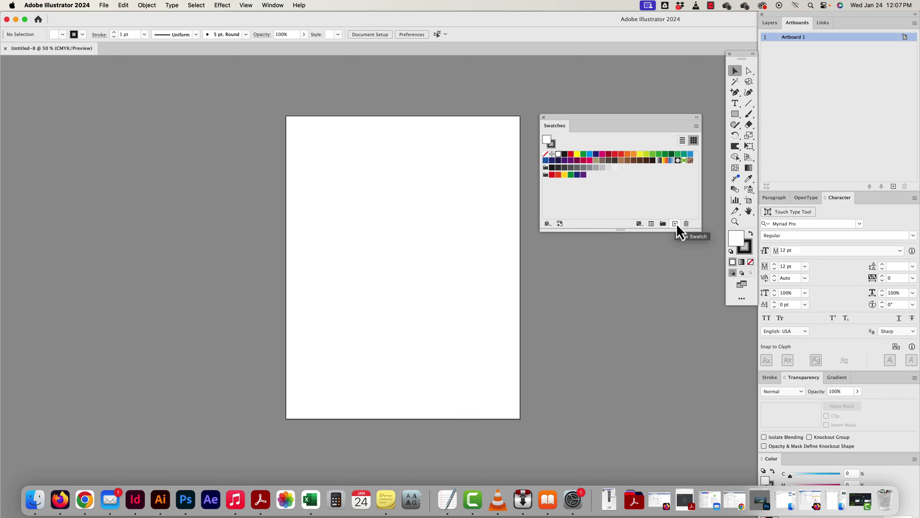
- Create an Illustrator spot swatch 'P 300 U' with CMYK values C 100, M 35
{"action": "left_click", "coordinate": [698, 126]}
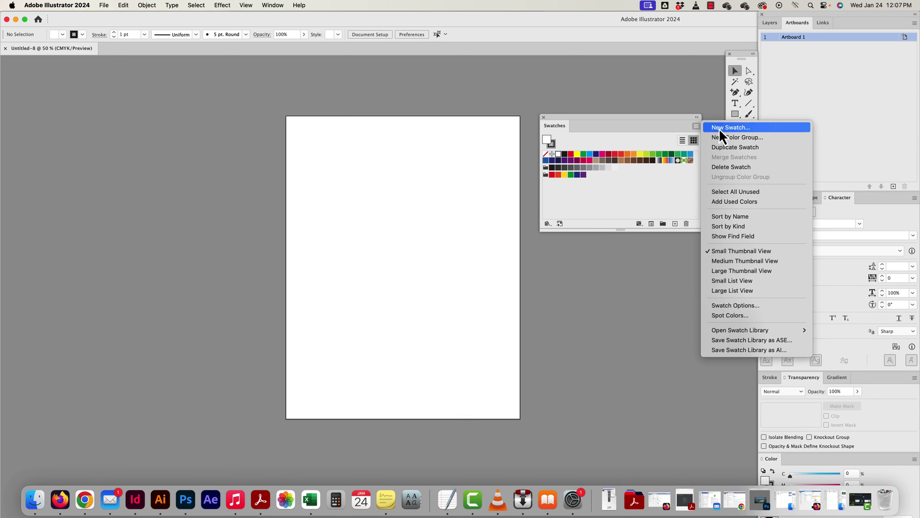
{"action": "left_click", "coordinate": [719, 128]}
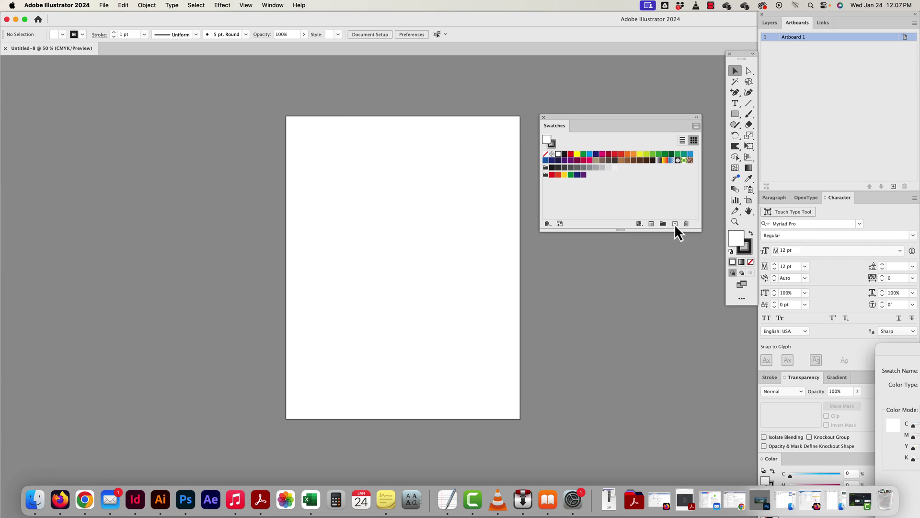
{"action": "left_click_drag", "start_coordinate": [904, 357], "coordinate": [340, 166]}
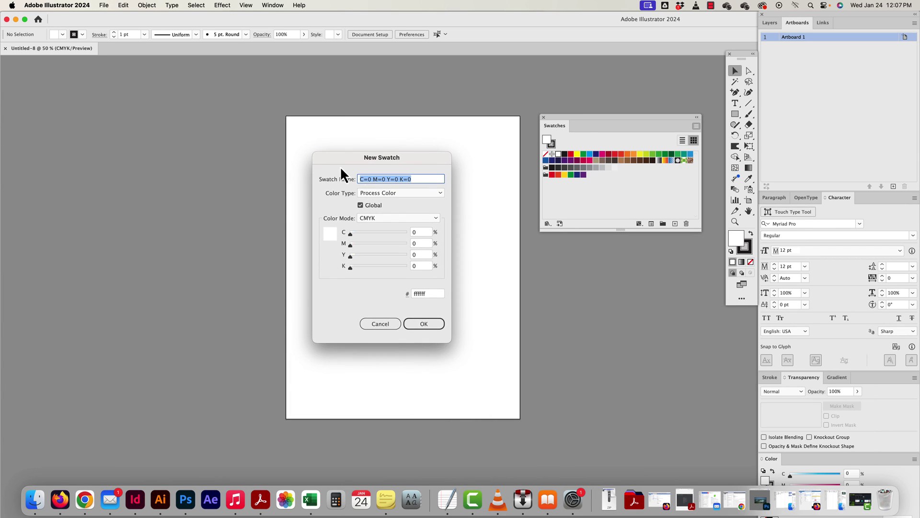
{"action": "left_click", "coordinate": [399, 218]}
{"action": "left_click", "coordinate": [399, 218]}
{"action": "left_click", "coordinate": [422, 232]}
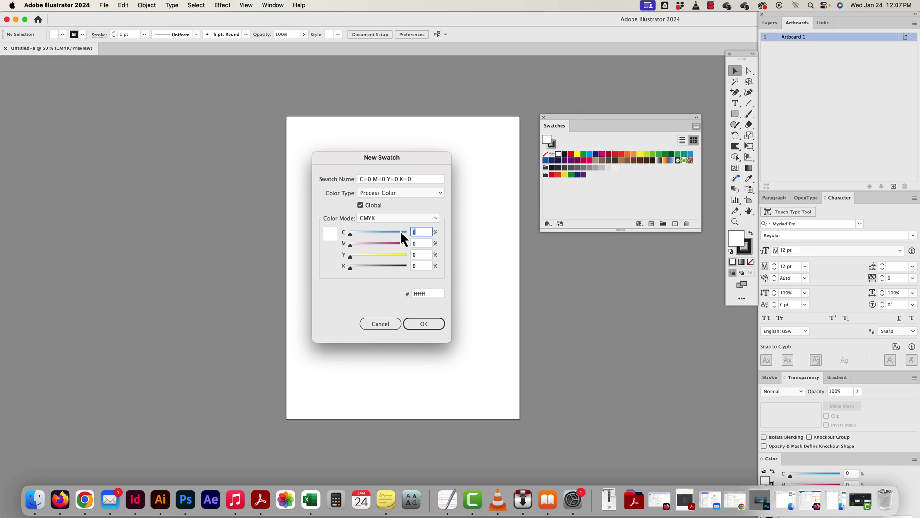
{"action": "type", "text": "100"}
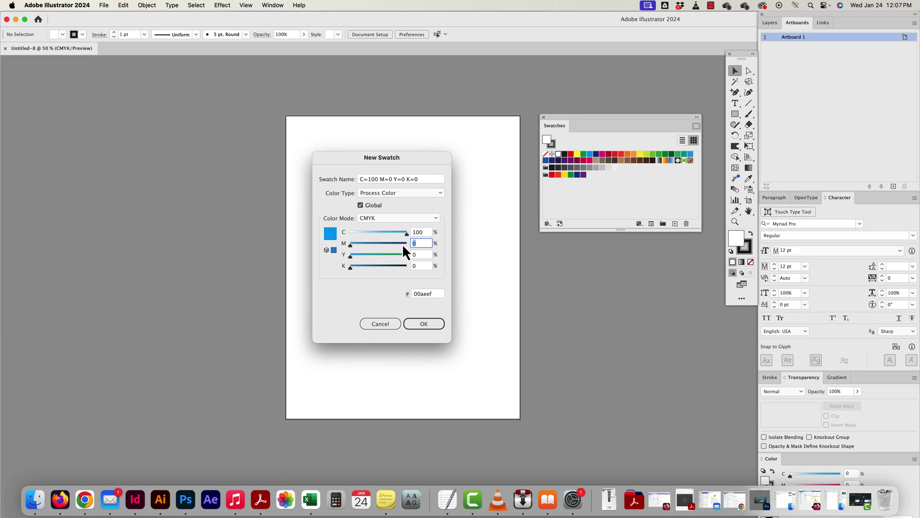
{"action": "type", "text": "35"}
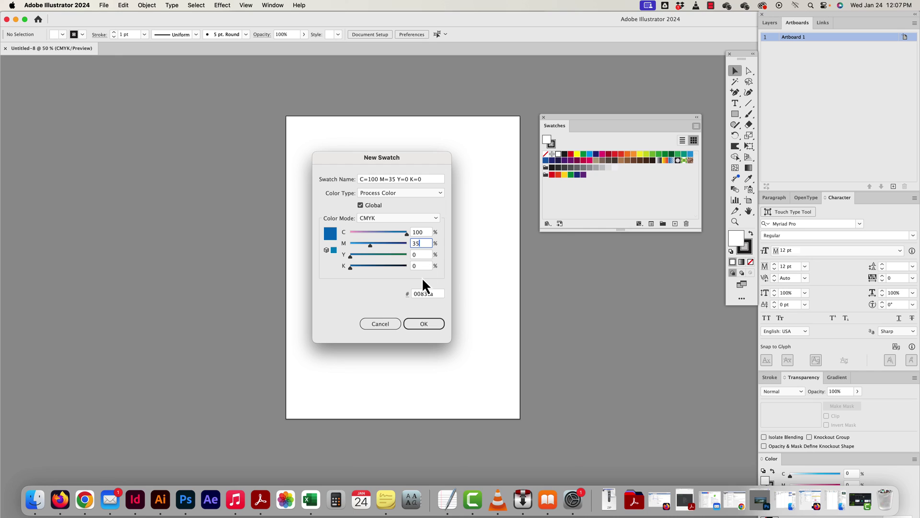
{"action": "left_click", "coordinate": [401, 193]}
{"action": "left_click", "coordinate": [387, 211]}
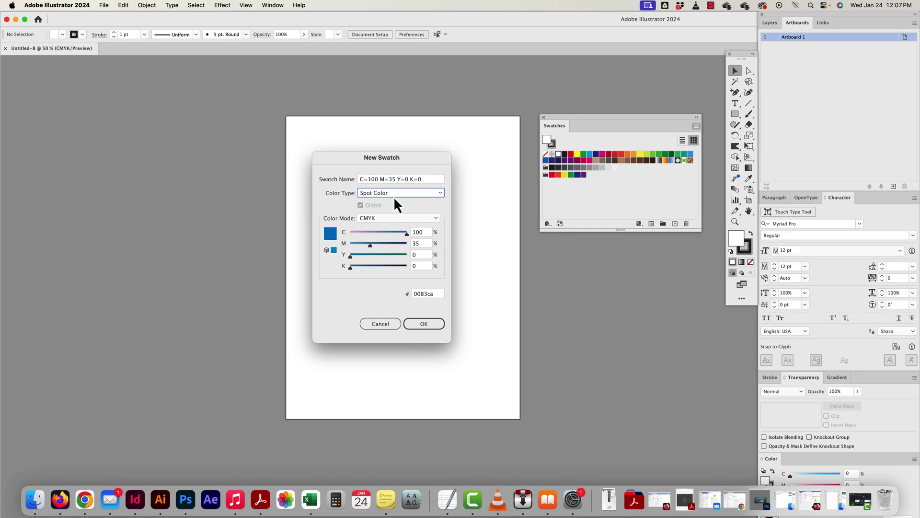
{"action": "type", "text": "P 300 U"}
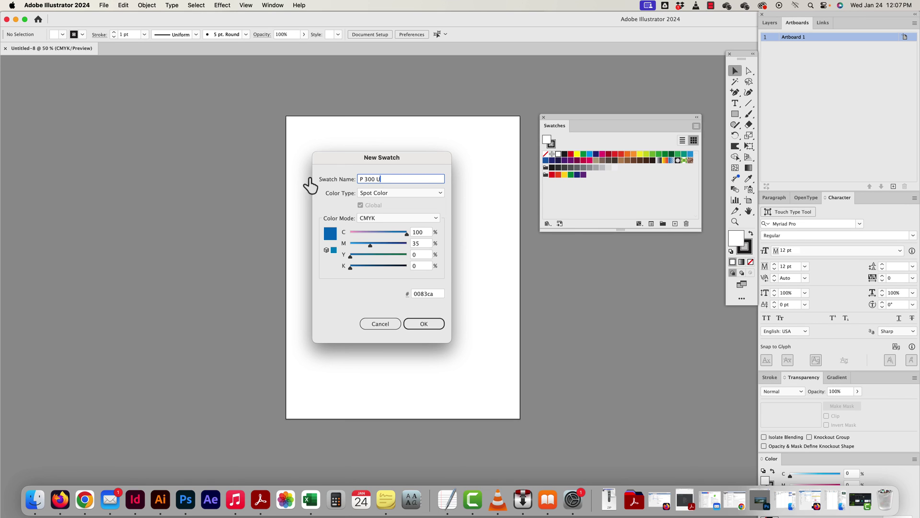
{"action": "left_click", "coordinate": [422, 326]}
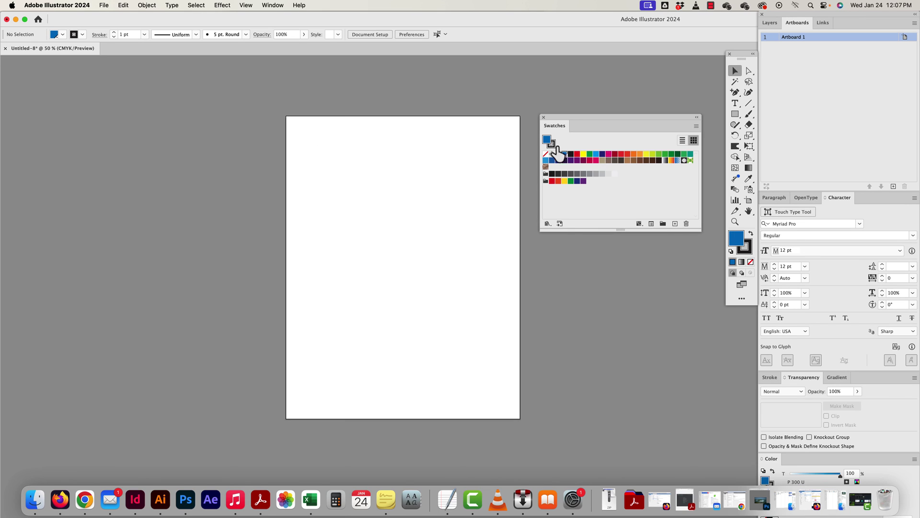
- Draw a square in the artboard centre and fill it with the P 300 U swatch
{"action": "left_click", "coordinate": [735, 115]}
{"action": "left_click_drag", "start_coordinate": [352, 204], "coordinate": [454, 304]}
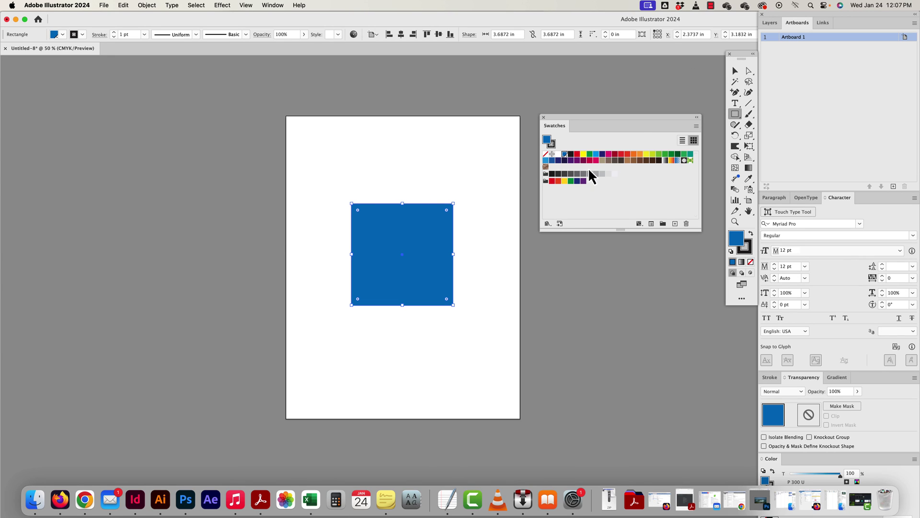
{"action": "left_click", "coordinate": [735, 70]}
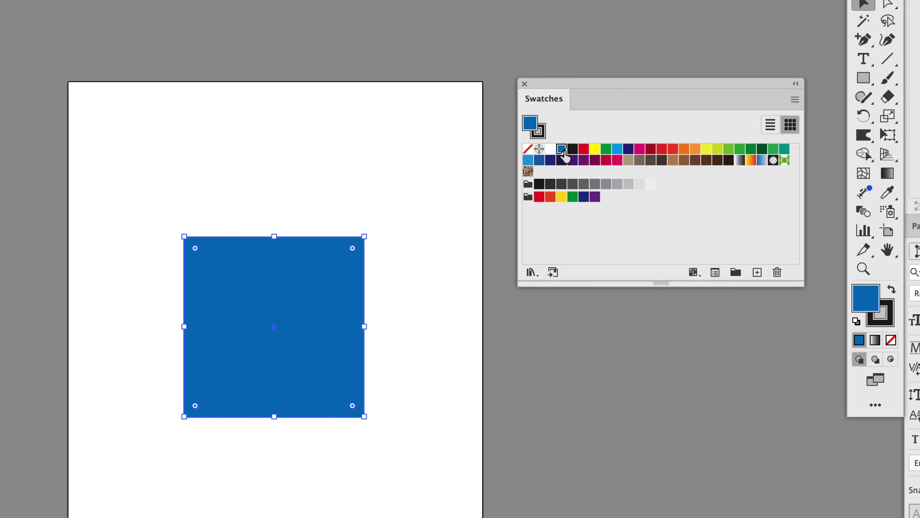
{"action": "left_click", "coordinate": [565, 153]}
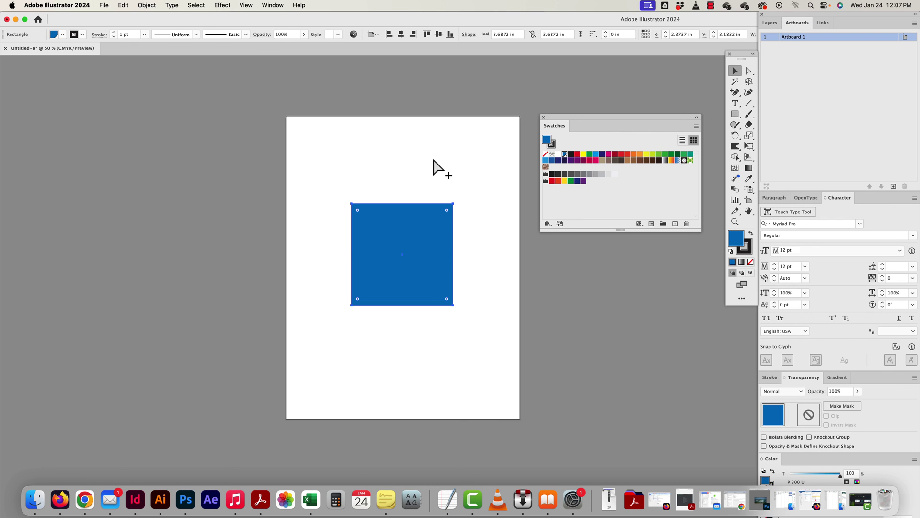
{"action": "left_click", "coordinate": [331, 162]}
{"action": "left_click", "coordinate": [422, 223]}
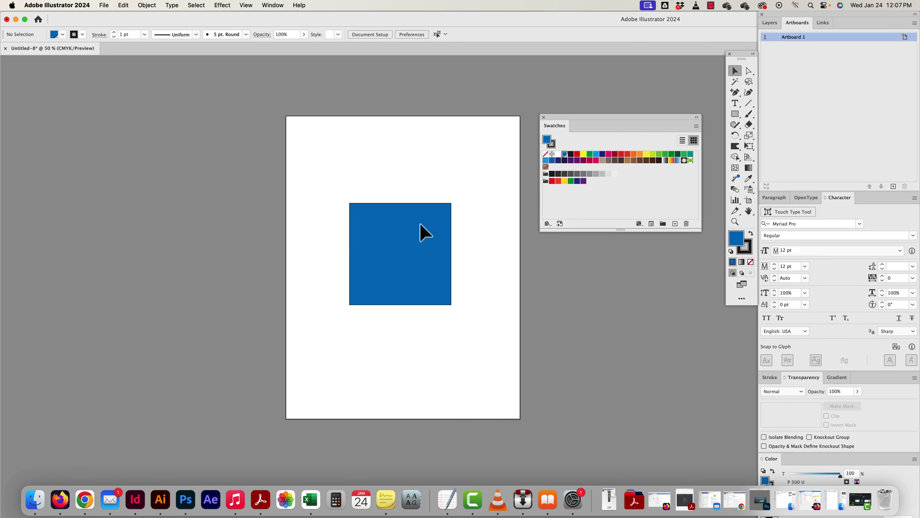
- Set the square's stroke to None while keeping its P 300 U fill
{"action": "left_click", "coordinate": [750, 262]}
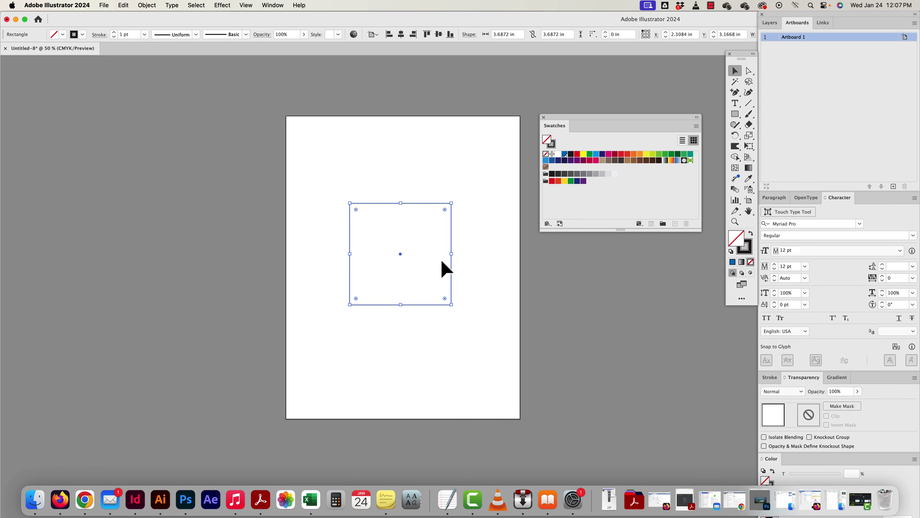
{"action": "left_click", "coordinate": [448, 253]}
{"action": "key", "text": "cmd+z"}
{"action": "left_click", "coordinate": [744, 247]}
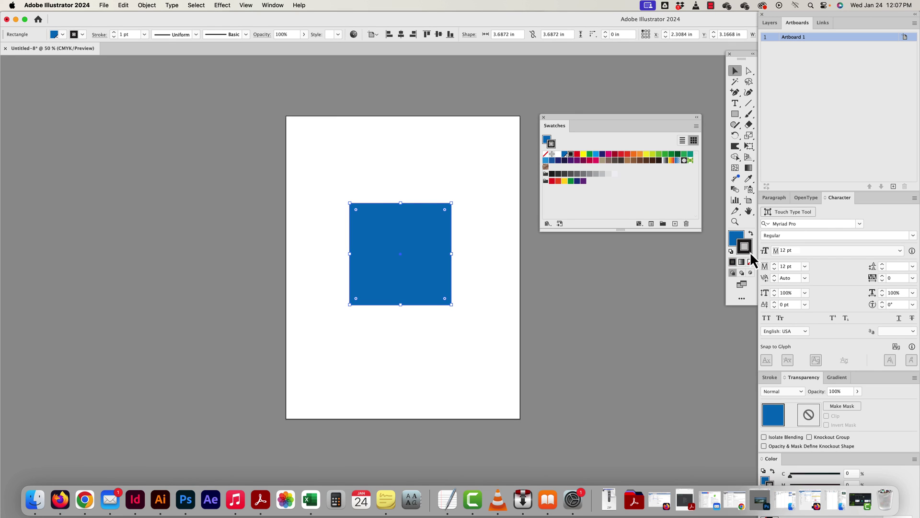
{"action": "left_click", "coordinate": [751, 262]}
{"action": "left_click", "coordinate": [351, 126]}
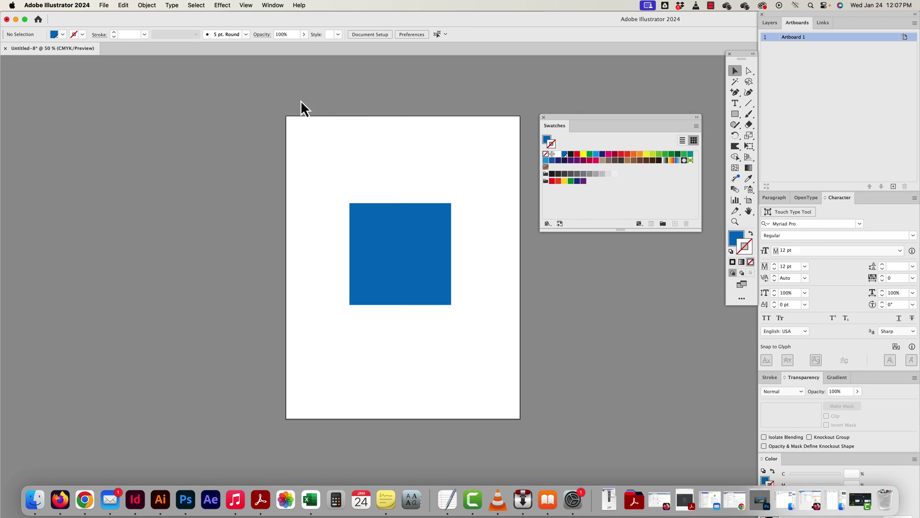
- Open Separations Preview at the artboard's top-left with Overprint Preview on, enlarged to list P 300 U
{"action": "left_click", "coordinate": [269, 7]}
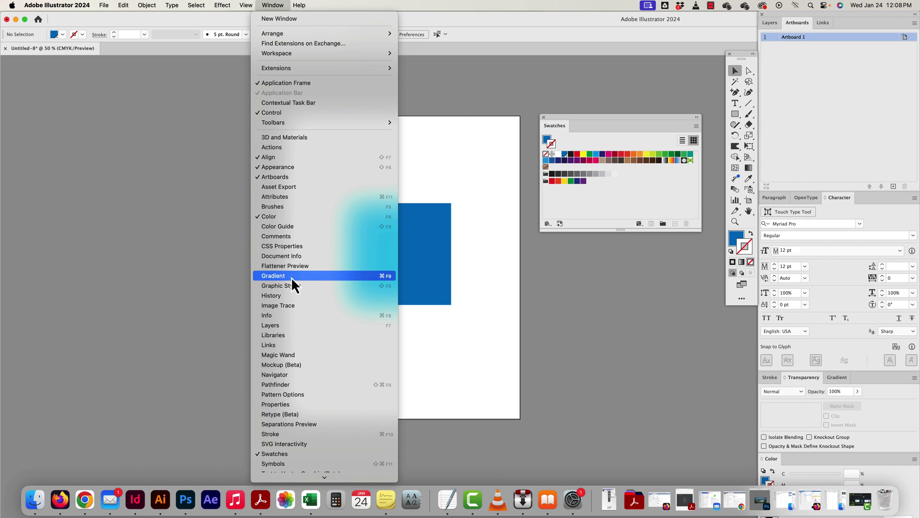
{"action": "left_click", "coordinate": [293, 425]}
{"action": "left_click_drag", "start_coordinate": [363, 180], "coordinate": [311, 121]}
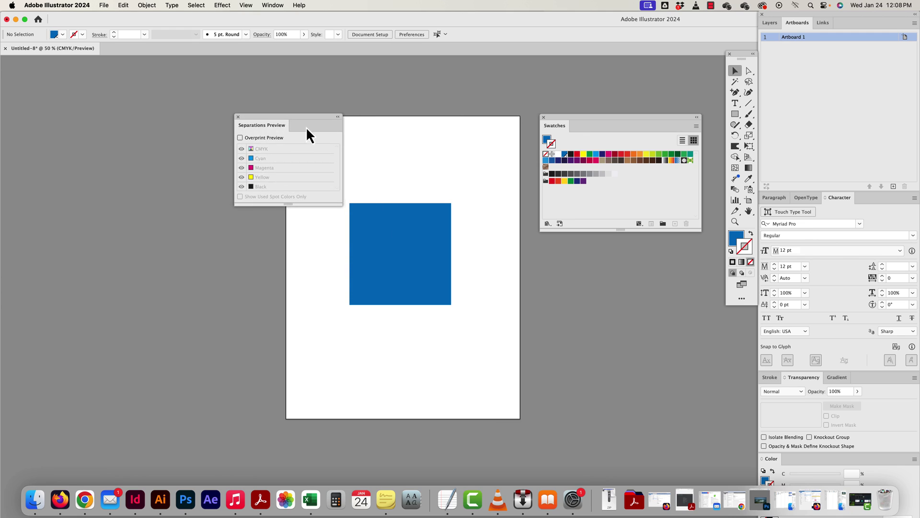
{"action": "left_click", "coordinate": [254, 140]}
{"action": "left_click", "coordinate": [241, 139]}
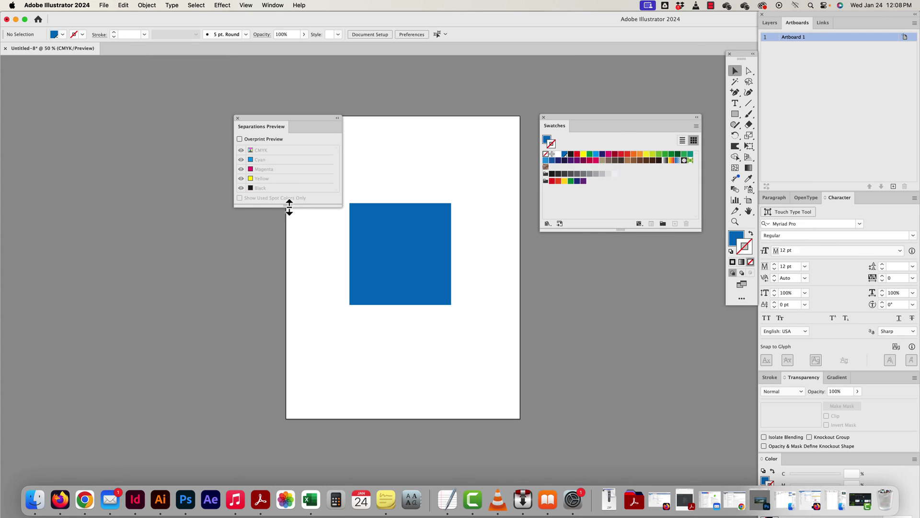
{"action": "left_click_drag", "start_coordinate": [289, 206], "coordinate": [284, 238]}
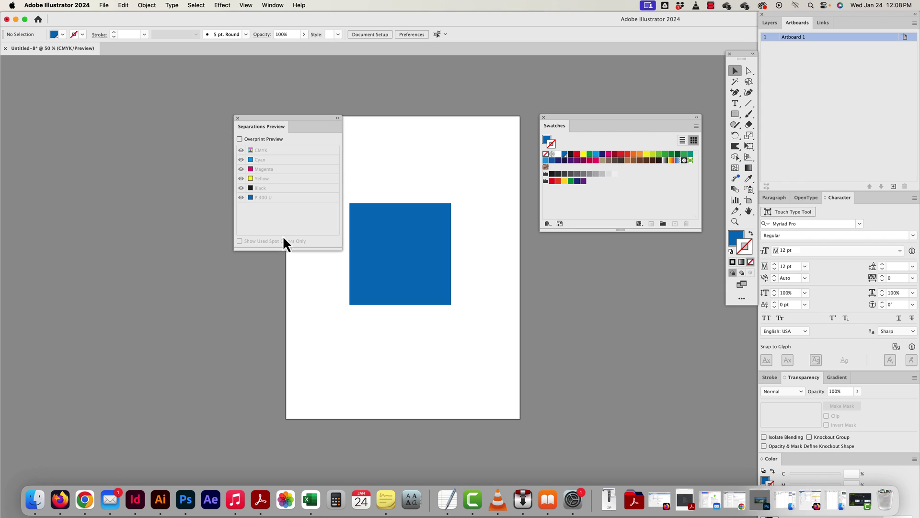
{"action": "left_click", "coordinate": [249, 140]}
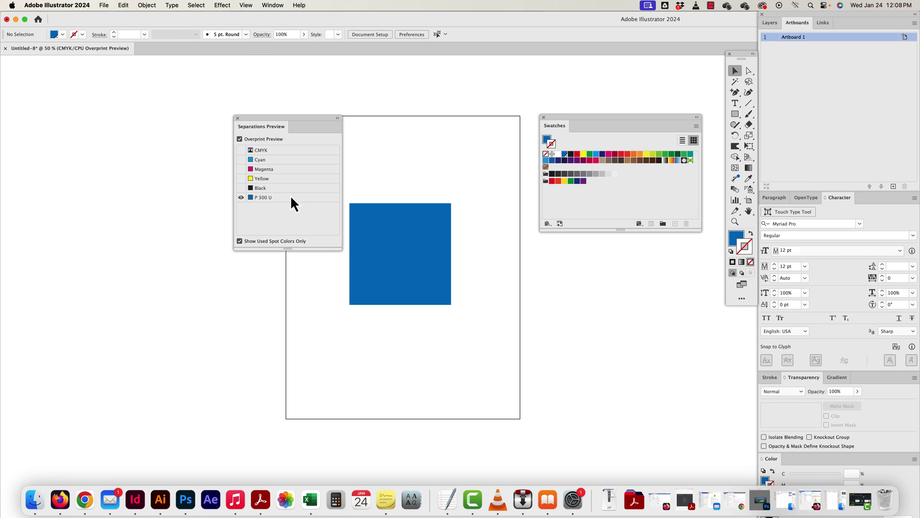
{"action": "left_click_drag", "start_coordinate": [319, 118], "coordinate": [289, 112]}
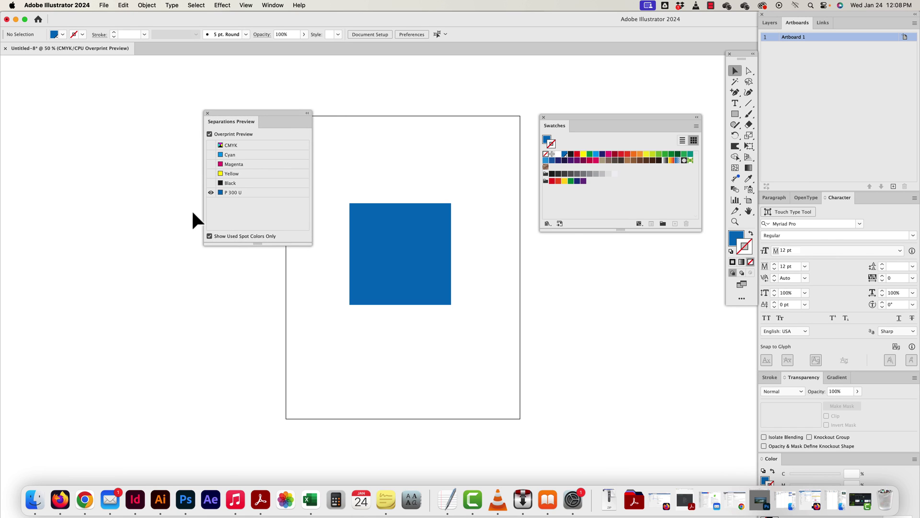